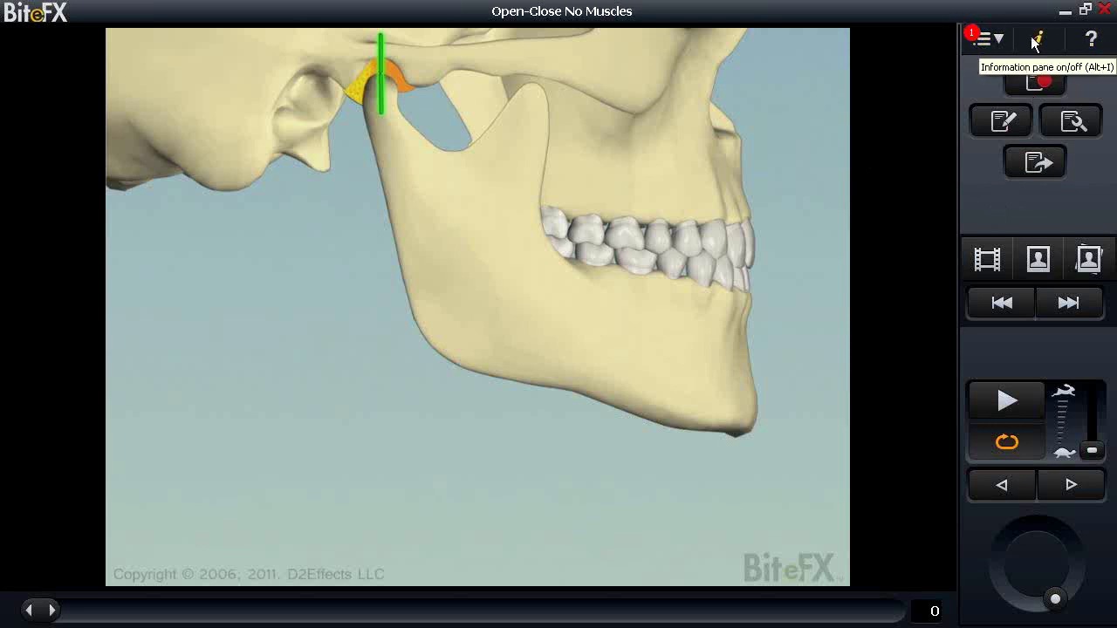
Step: Check the general command list, then toggle the animation library off and back on
{"action": "left_click", "coordinate": [1001, 39]}
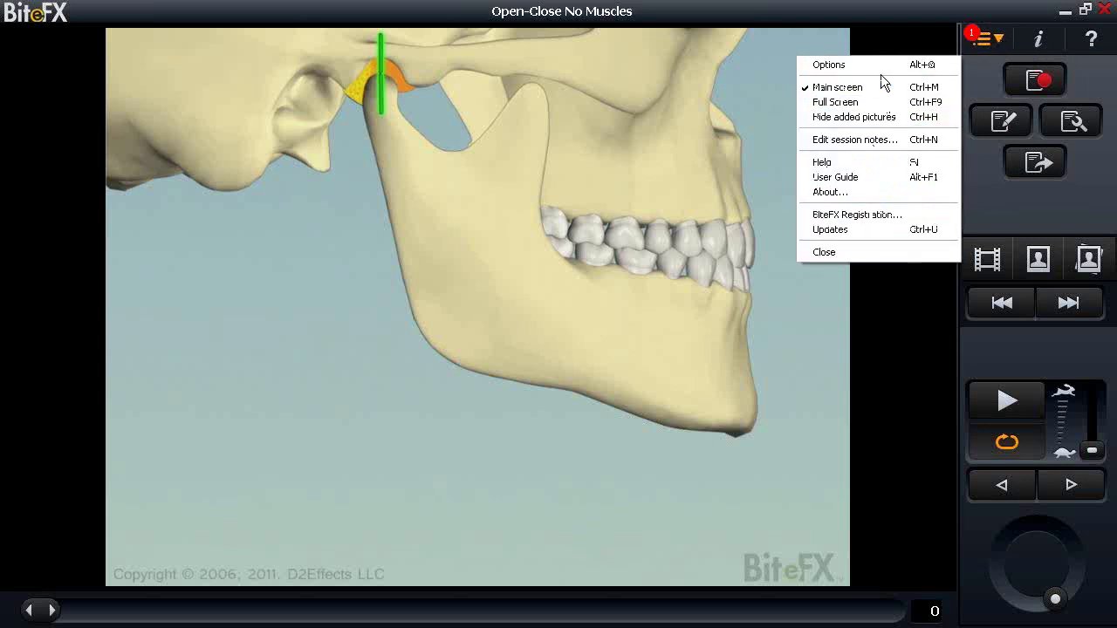
{"action": "left_click", "coordinate": [998, 39]}
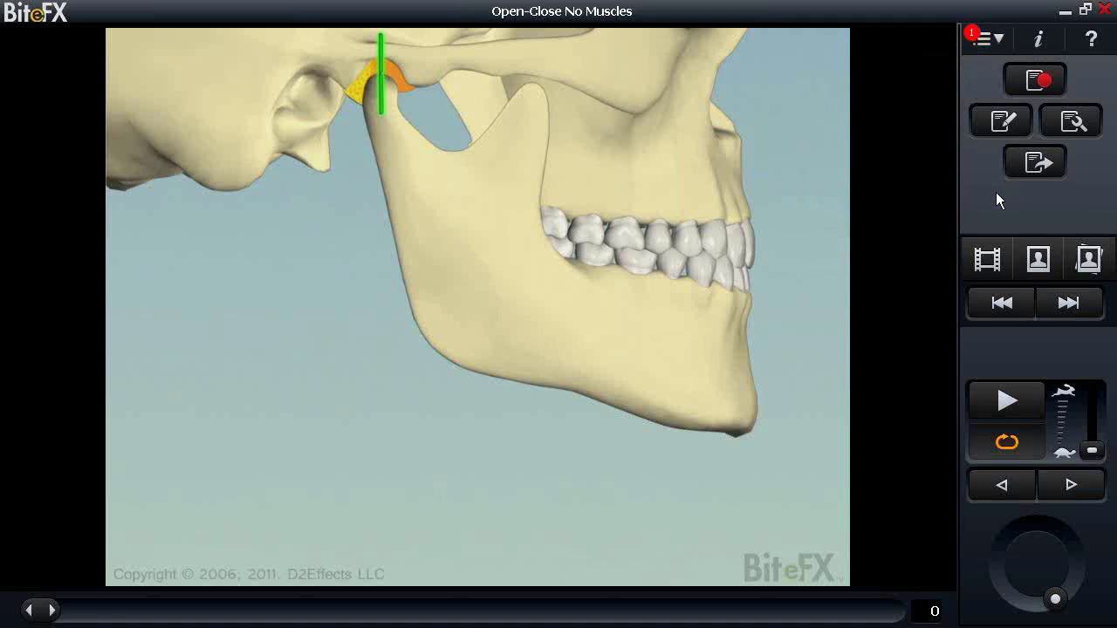
{"action": "left_click", "coordinate": [987, 262]}
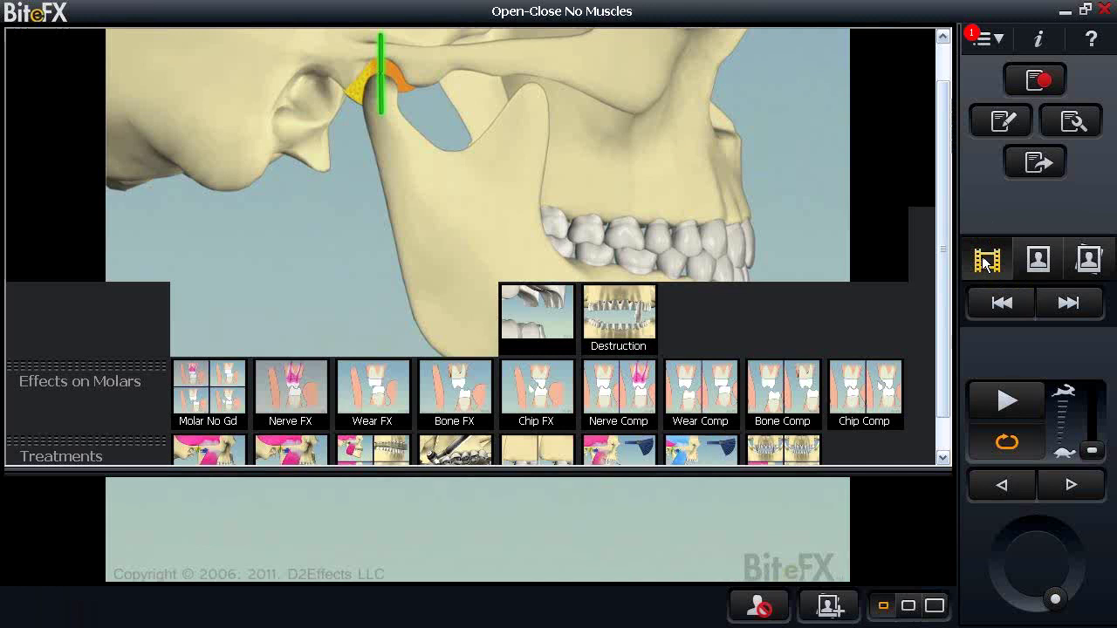
{"action": "left_click", "coordinate": [986, 263]}
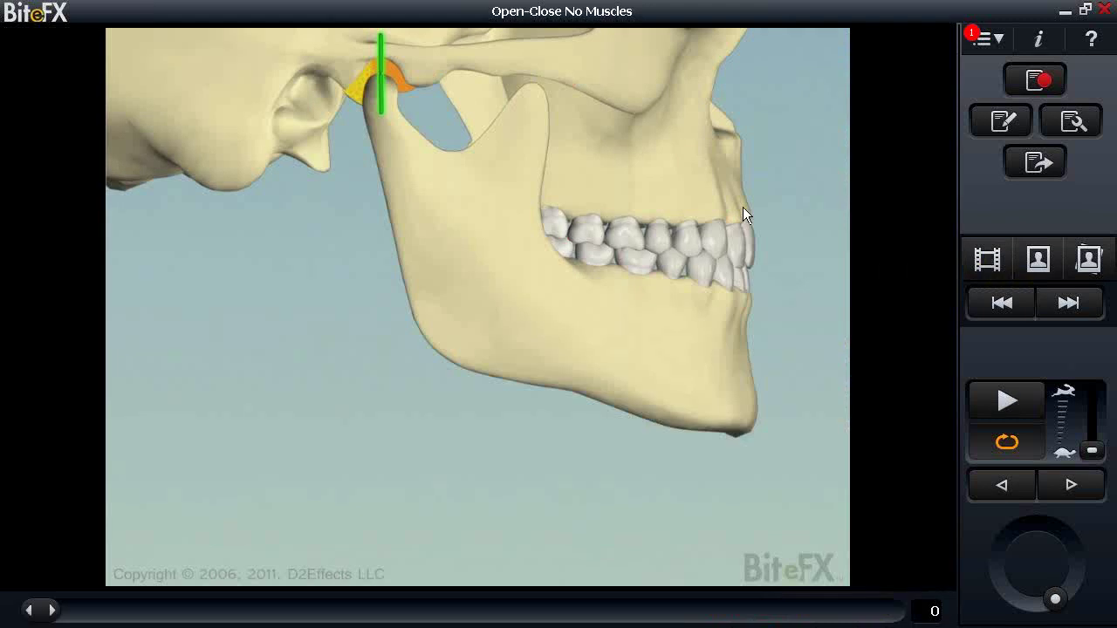
{"action": "left_click", "coordinate": [989, 261]}
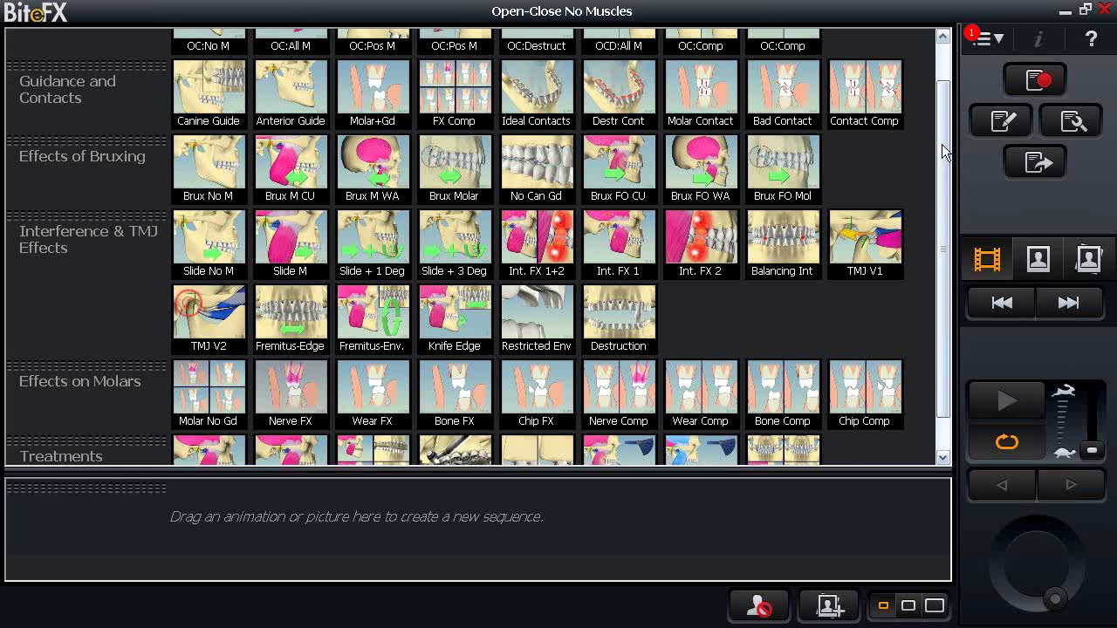
Step: Load Open-Close No Muscles and pause its playback at frame 20
{"action": "left_click_drag", "start_coordinate": [942, 144], "coordinate": [943, 143]}
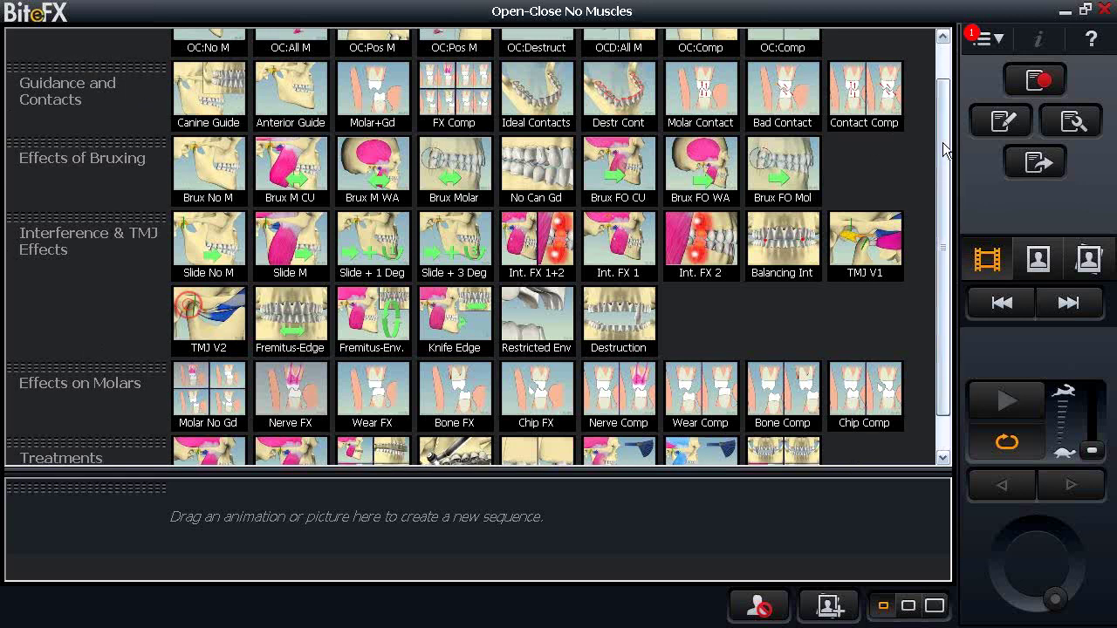
{"action": "scroll", "coordinate": [205, 52], "scroll_direction": "up", "scroll_amount": 1}
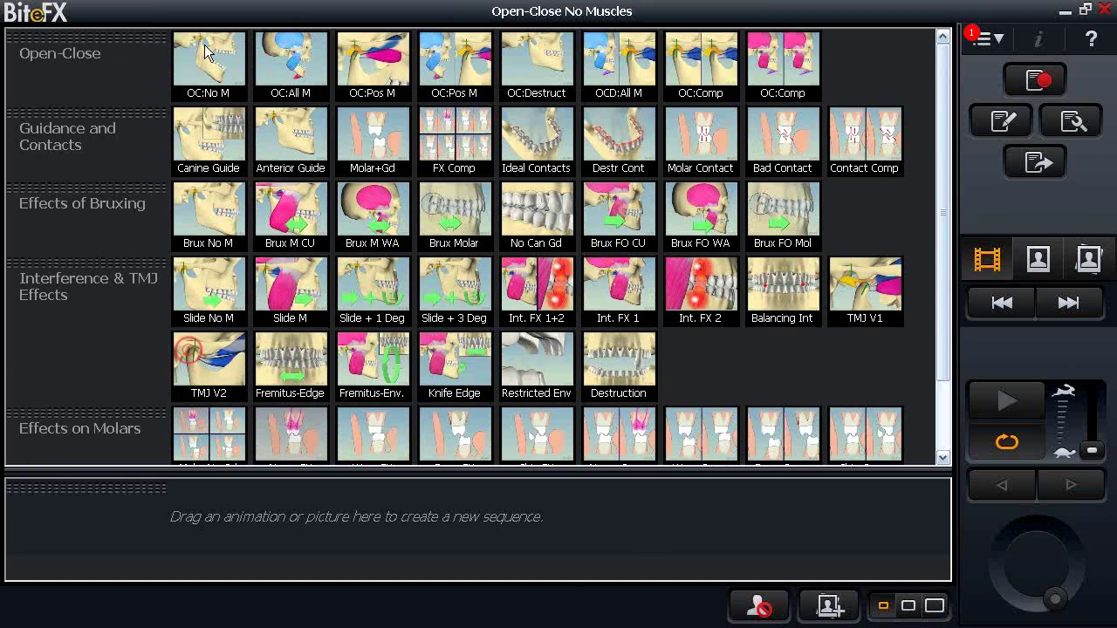
{"action": "left_click", "coordinate": [205, 53]}
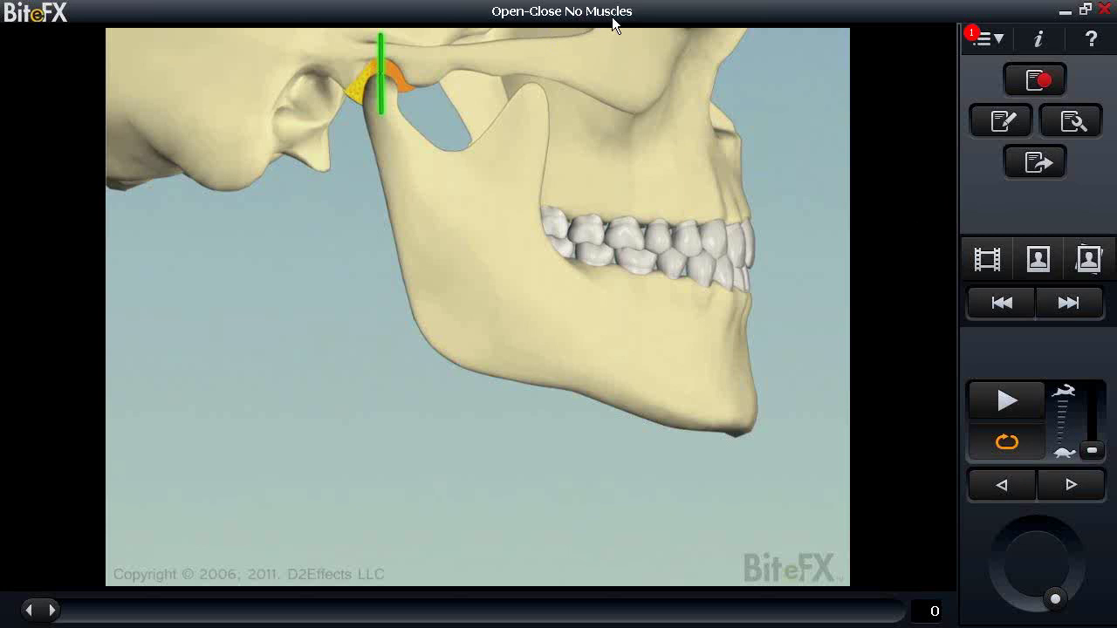
{"action": "left_click", "coordinate": [1004, 400]}
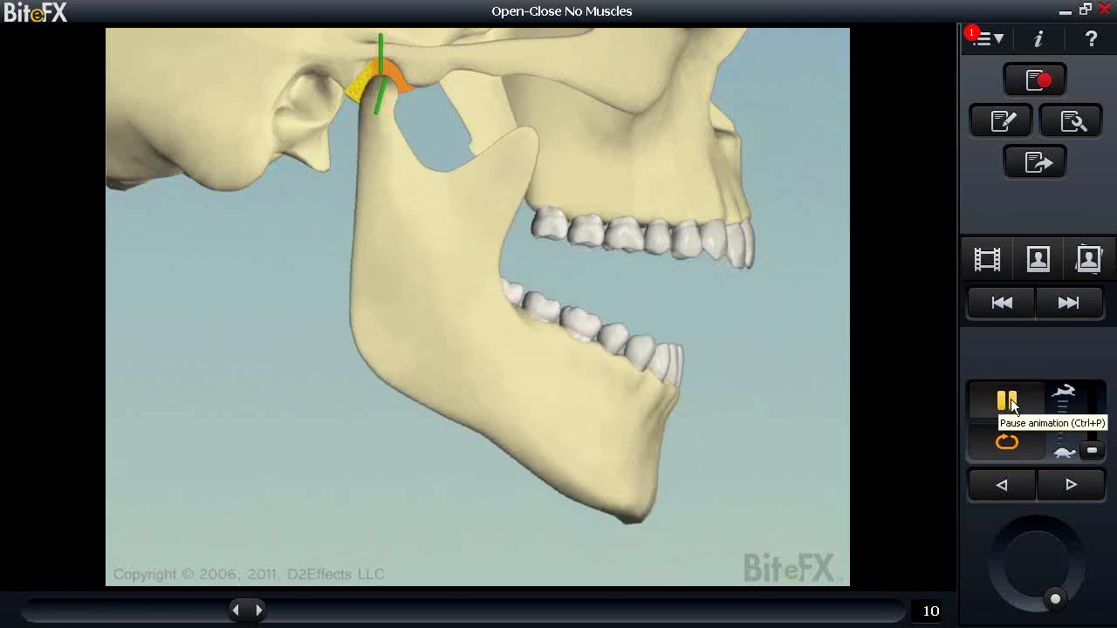
{"action": "left_click", "coordinate": [1008, 403]}
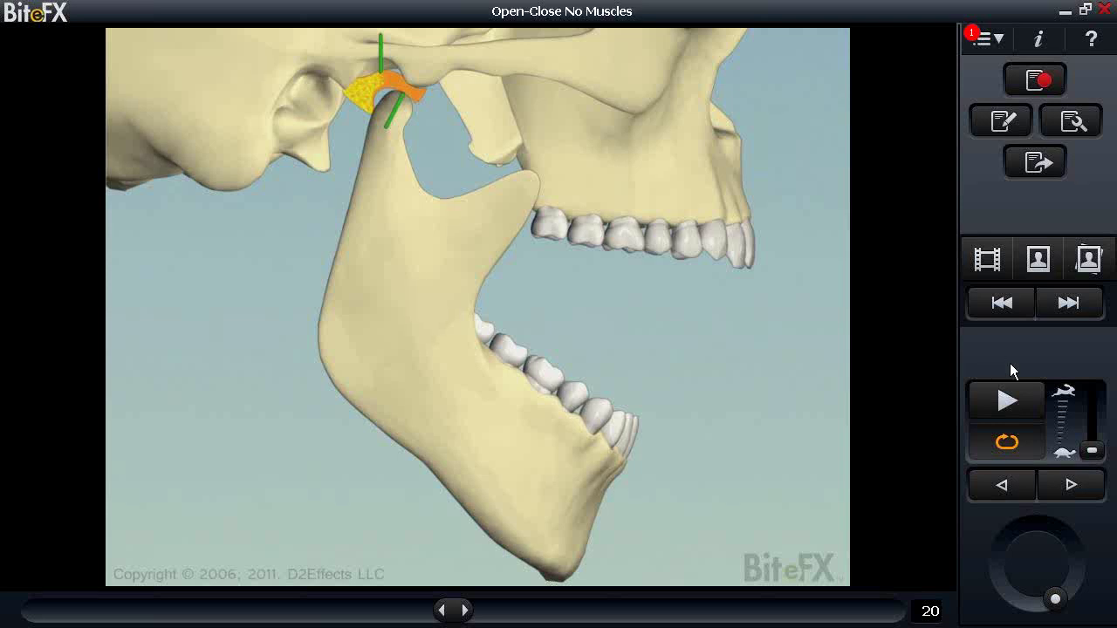
Step: Open the No Canine Prot abfractions photo full-size from the clinical photo library
{"action": "left_click", "coordinate": [1040, 259]}
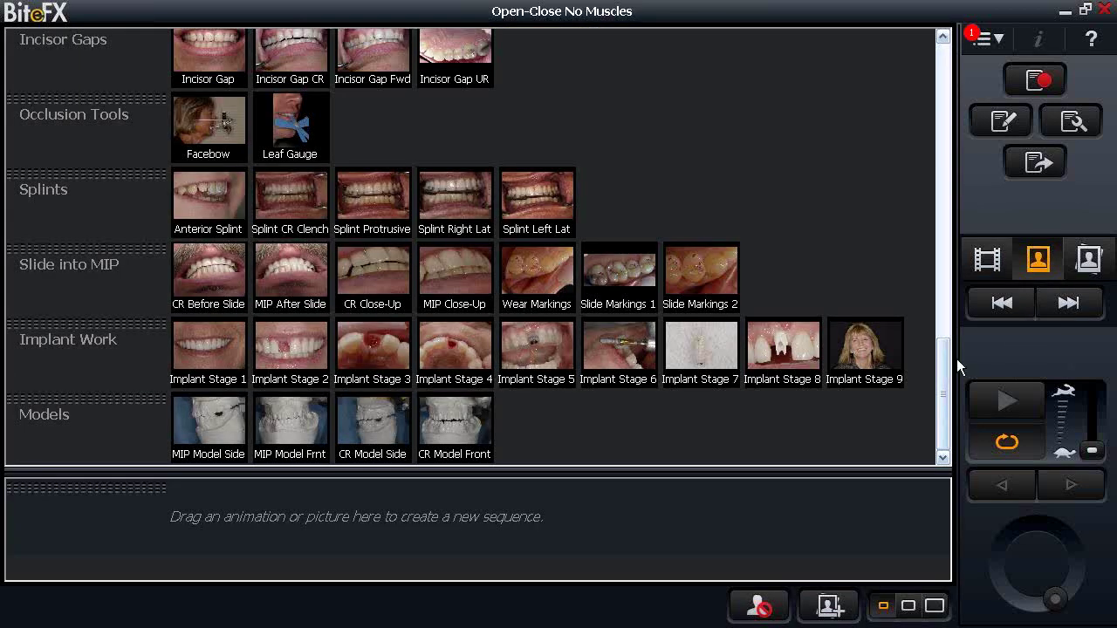
{"action": "scroll", "coordinate": [943, 377], "scroll_direction": "up", "scroll_amount": 1}
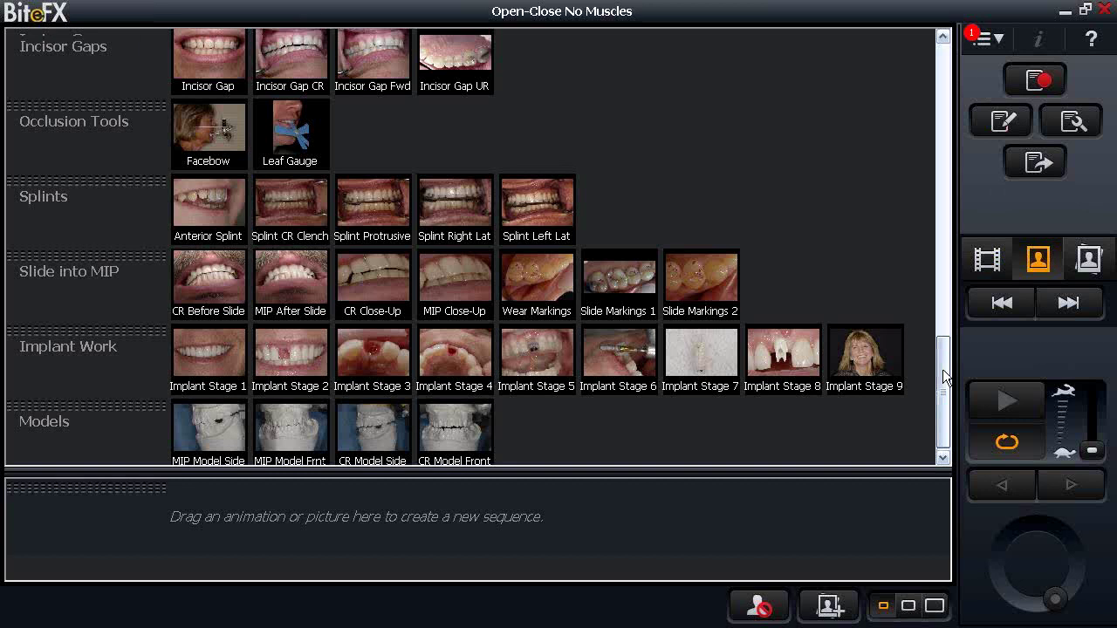
{"action": "left_click_drag", "start_coordinate": [942, 377], "coordinate": [950, 117]}
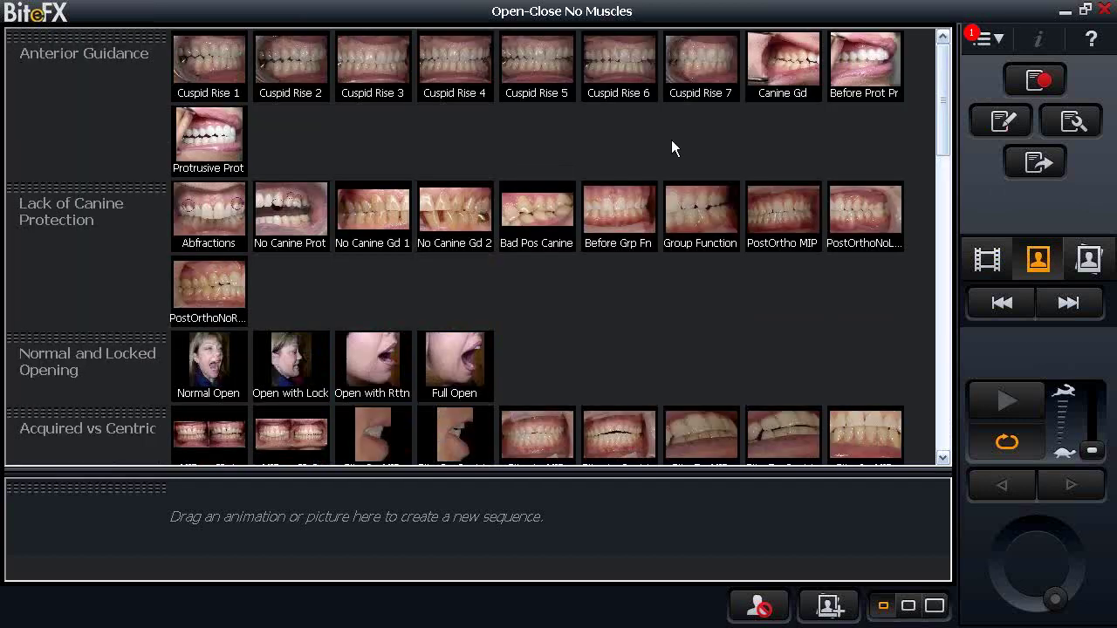
{"action": "double_click", "coordinate": [288, 208]}
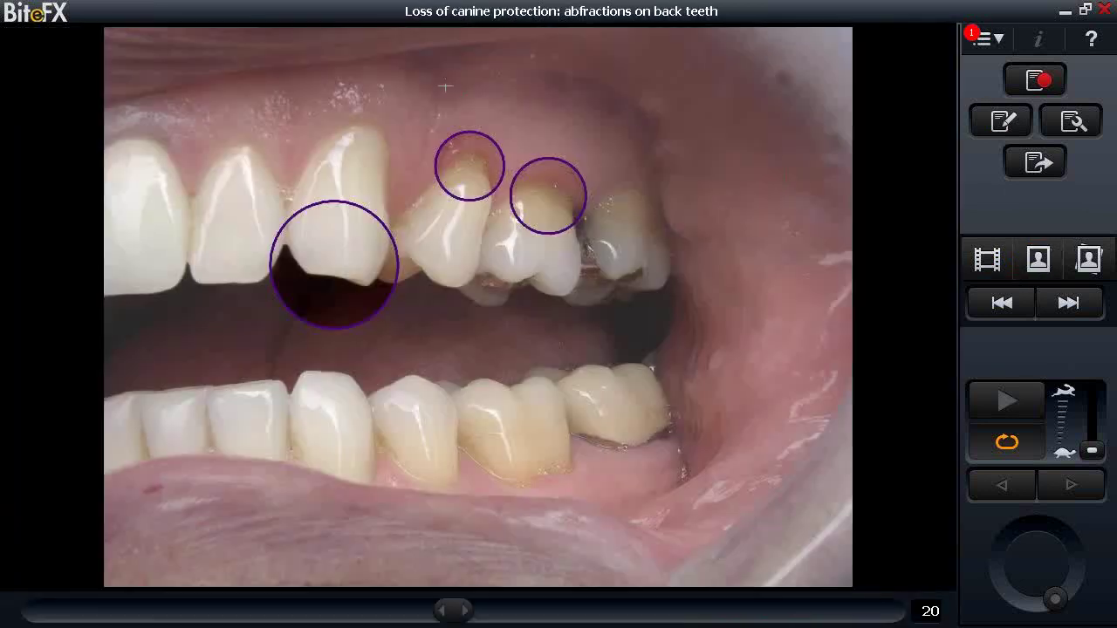
Step: Zoom into the circled upper teeth, reset to the full photo, and redisplay the library
{"action": "left_click_drag", "start_coordinate": [401, 81], "coordinate": [528, 249]}
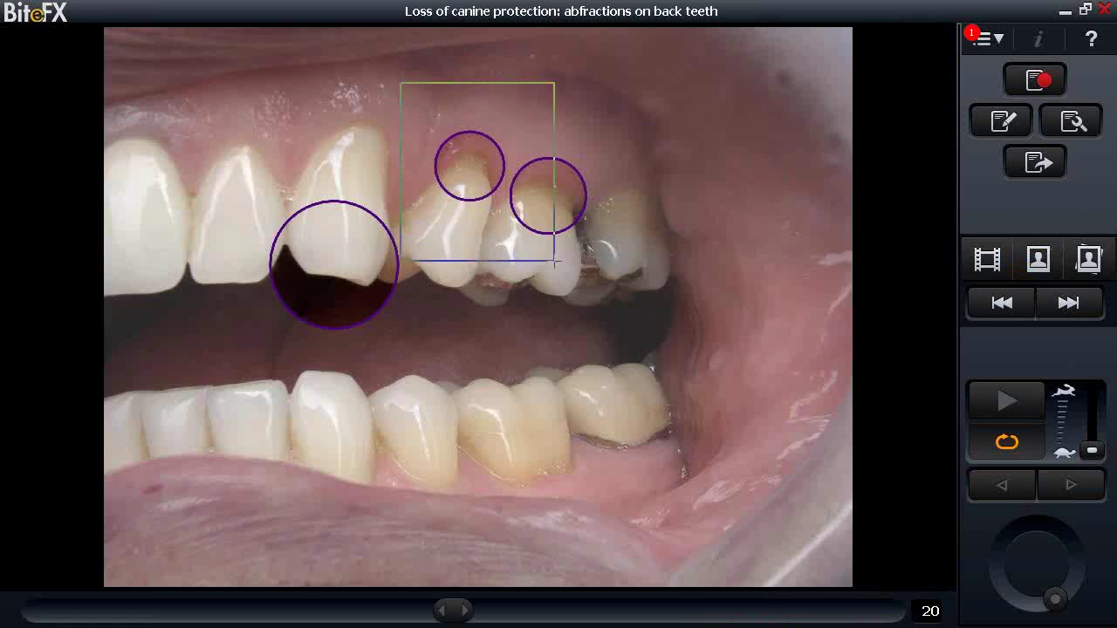
{"action": "left_click_drag", "start_coordinate": [554, 260], "coordinate": [555, 260]}
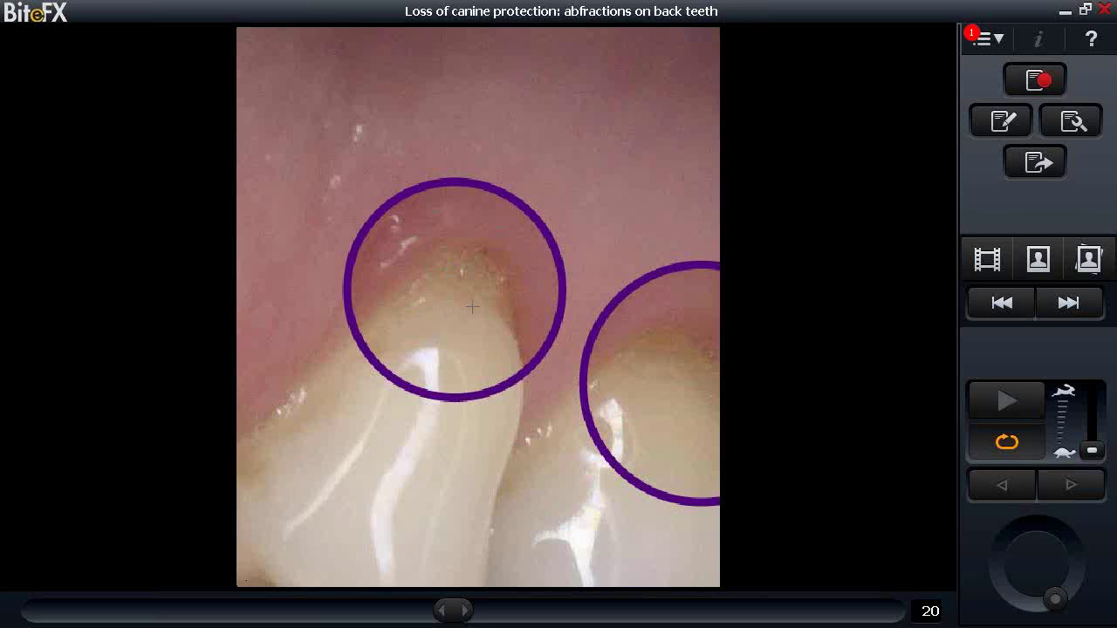
{"action": "left_click_drag", "start_coordinate": [395, 209], "coordinate": [534, 364]}
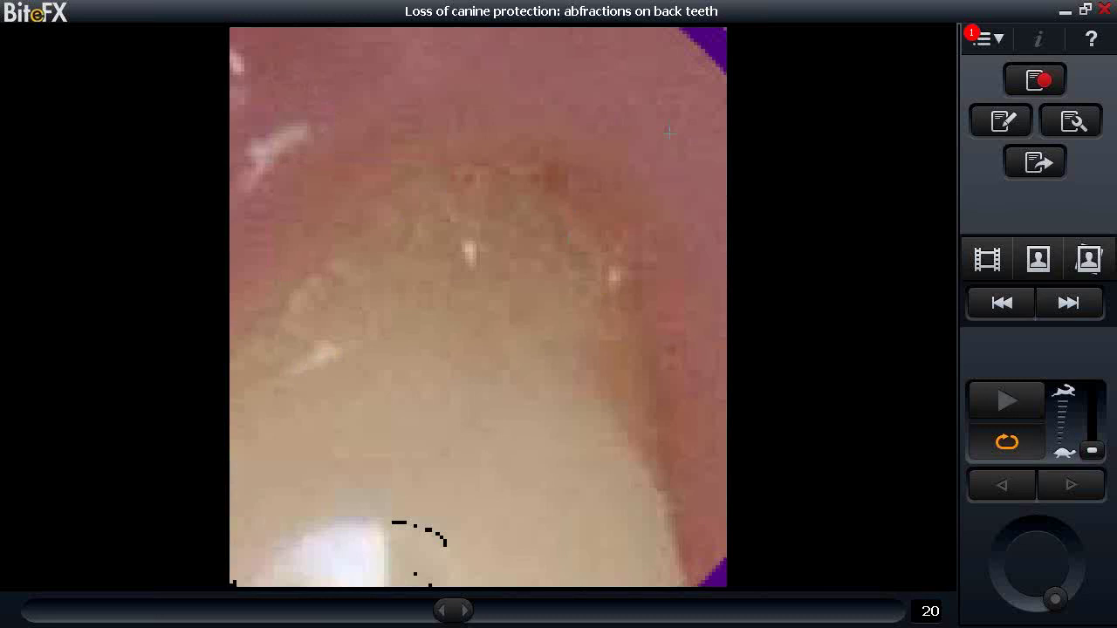
{"action": "right_click", "coordinate": [619, 137]}
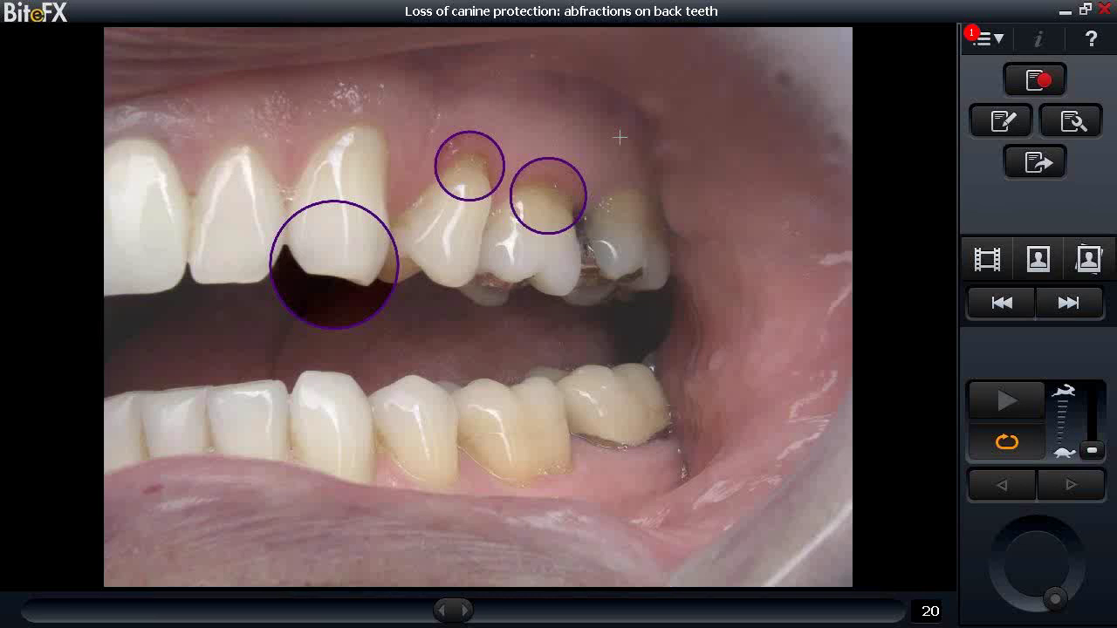
{"action": "left_click", "coordinate": [1036, 260]}
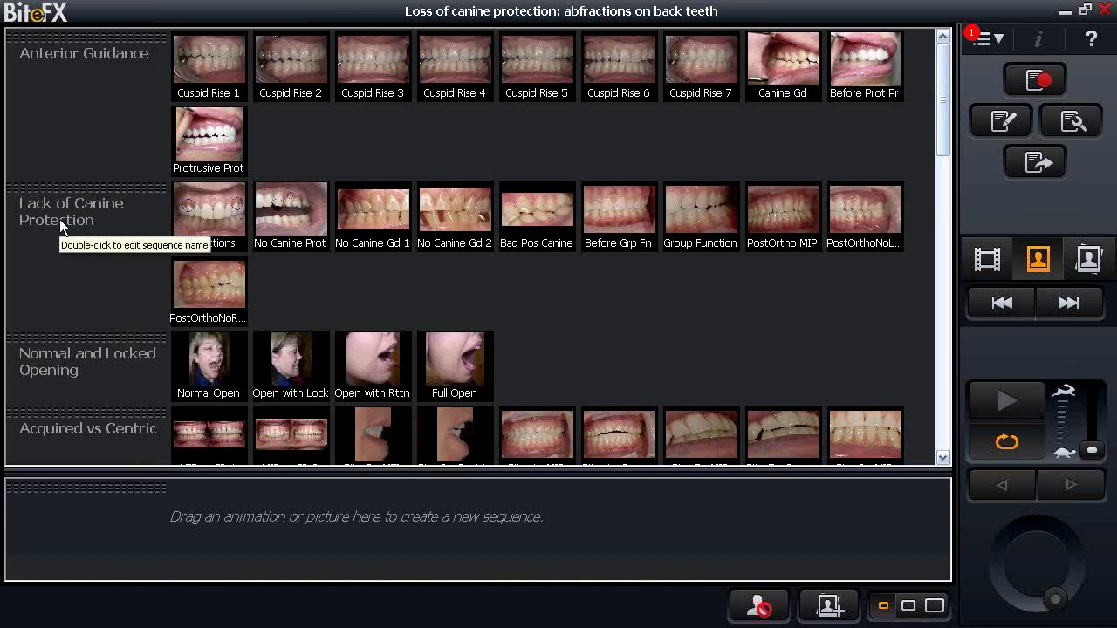
{"action": "left_click", "coordinate": [1088, 260]}
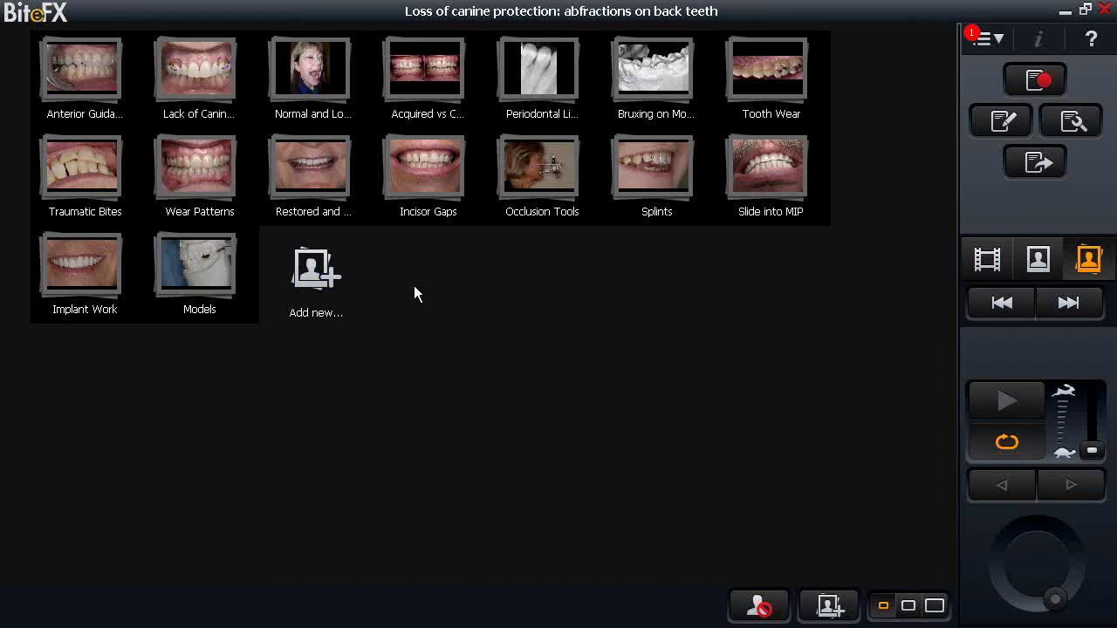
{"action": "left_click", "coordinate": [313, 269]}
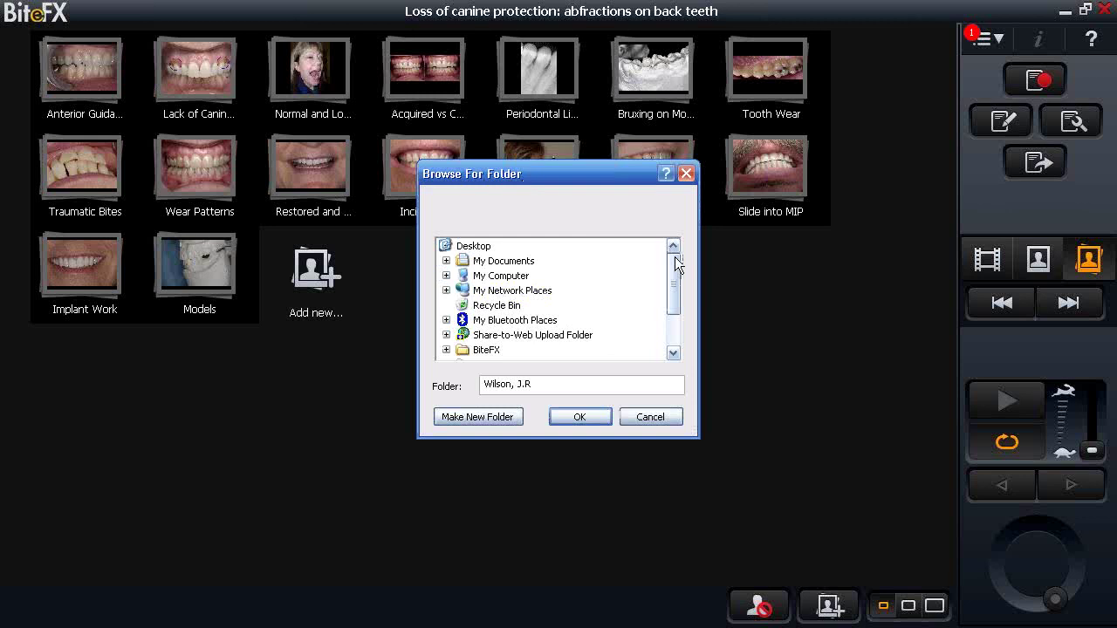
{"action": "left_click_drag", "start_coordinate": [674, 260], "coordinate": [677, 312]}
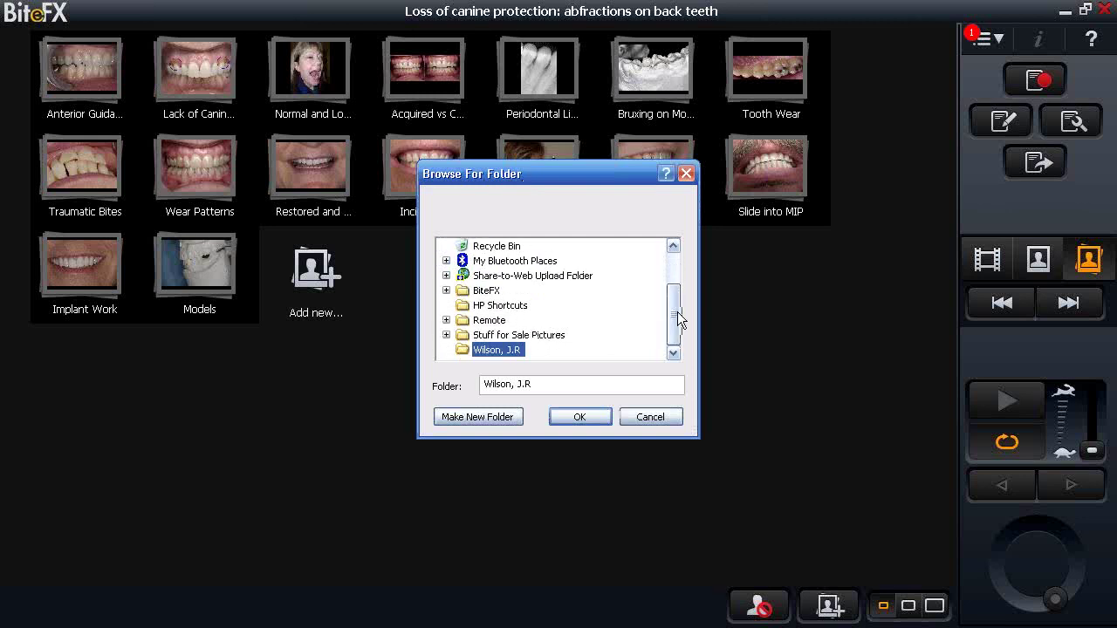
{"action": "left_click", "coordinate": [460, 351]}
{"action": "left_click", "coordinate": [581, 416]}
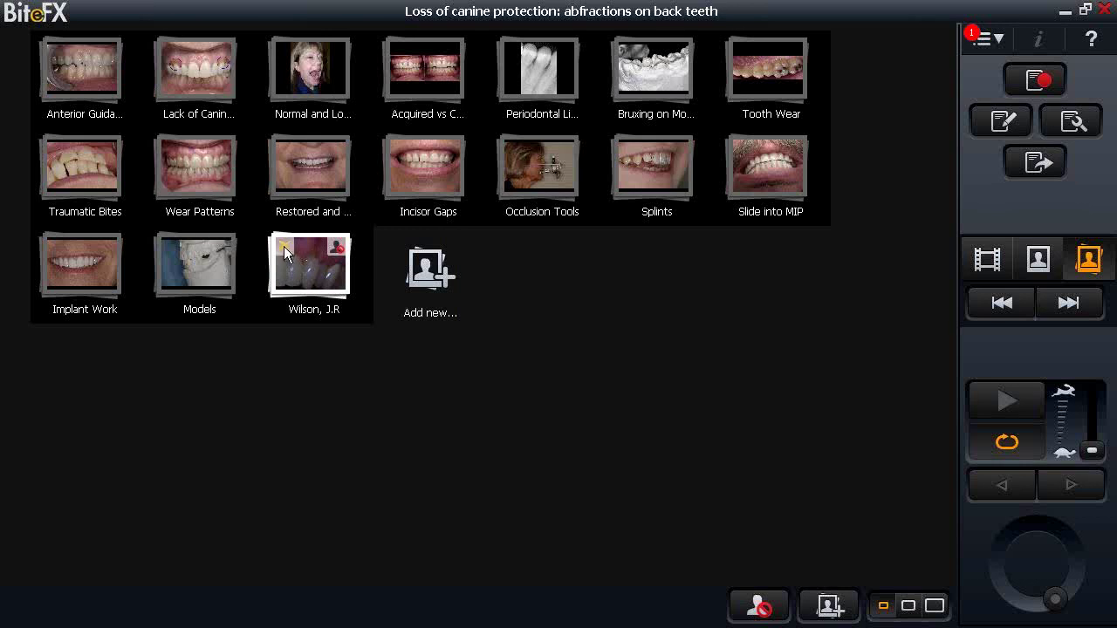
{"action": "left_click", "coordinate": [337, 250]}
Step: Start the sequence with animations OC:No M, OC:All M, Ideal Contacts and Destr Cont
{"action": "left_click", "coordinate": [987, 262]}
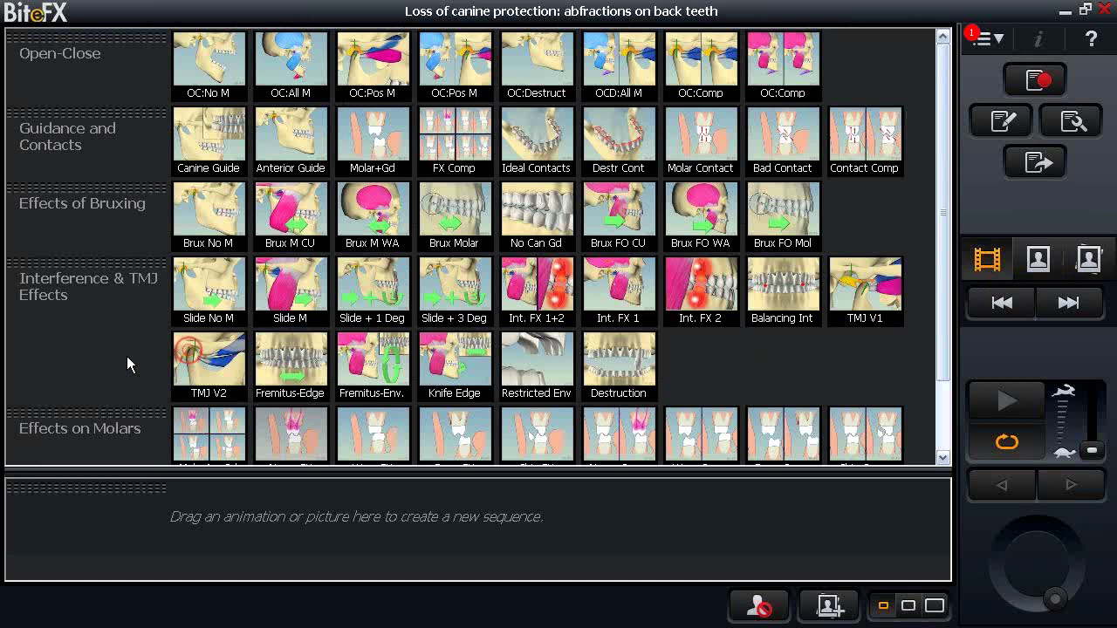
{"action": "left_click", "coordinate": [199, 63]}
{"action": "left_click_drag", "start_coordinate": [199, 63], "coordinate": [212, 538]}
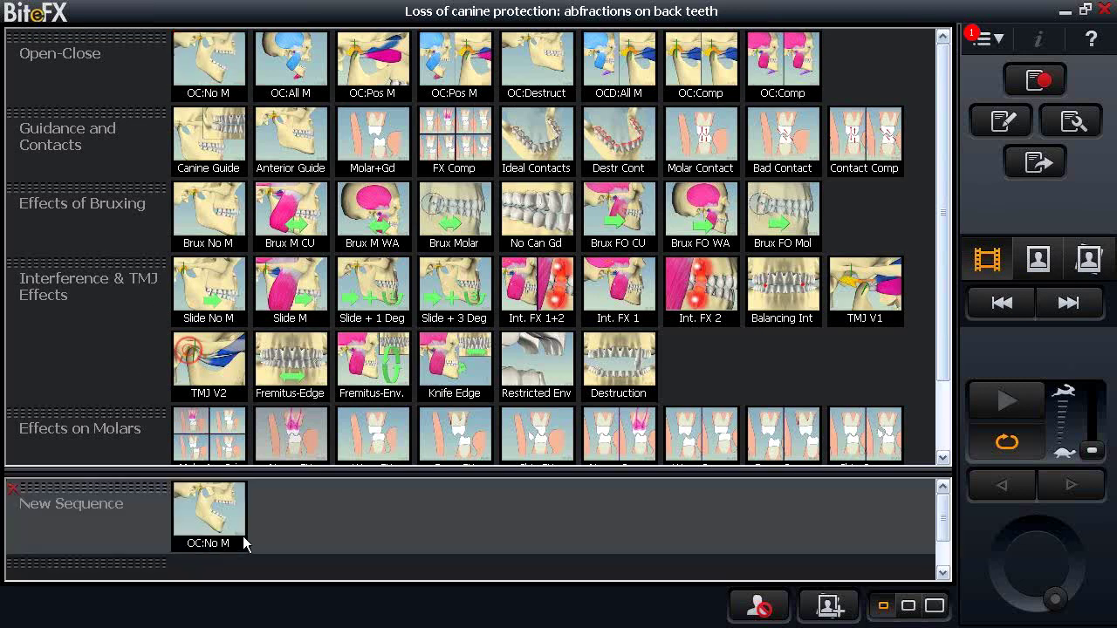
{"action": "left_click", "coordinate": [214, 530]}
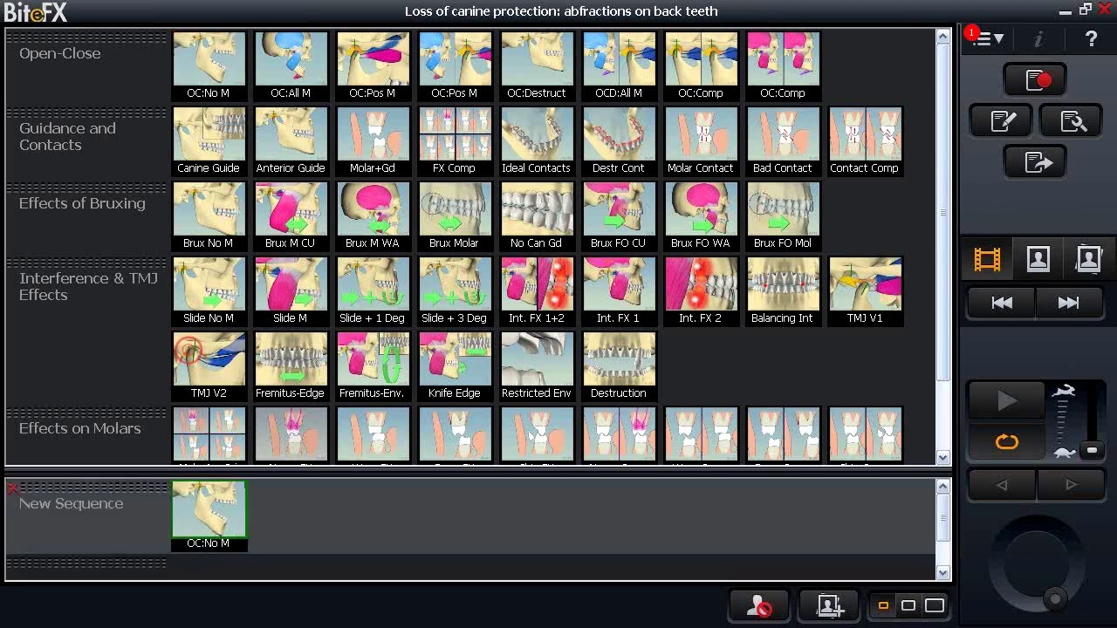
{"action": "key", "text": "Delete"}
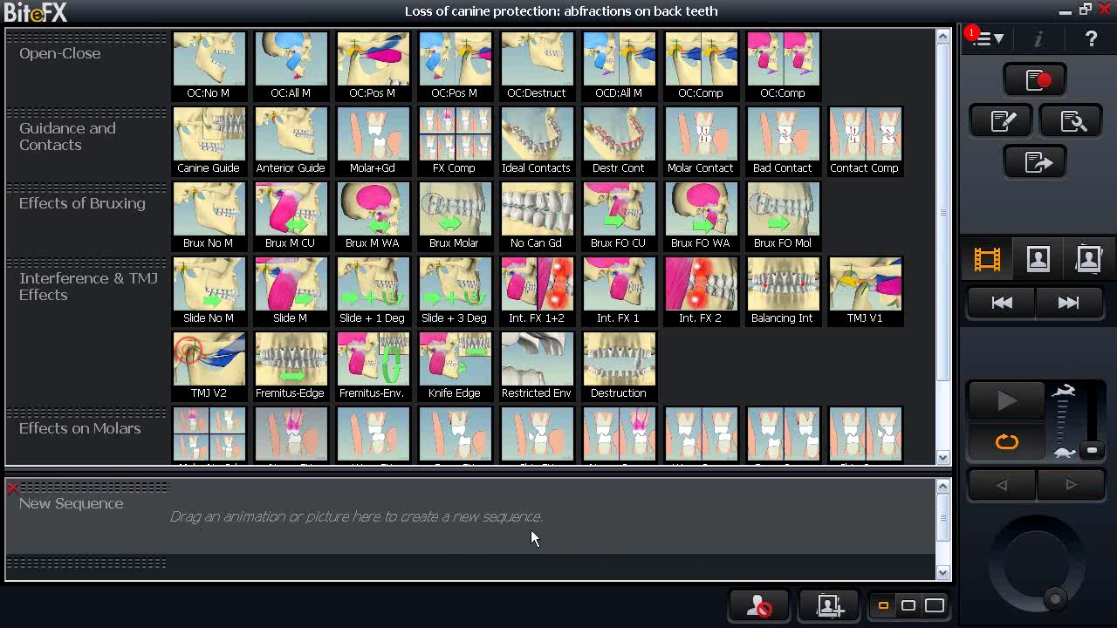
{"action": "left_click_drag", "start_coordinate": [193, 70], "coordinate": [205, 515]}
{"action": "left_click_drag", "start_coordinate": [301, 71], "coordinate": [301, 511]}
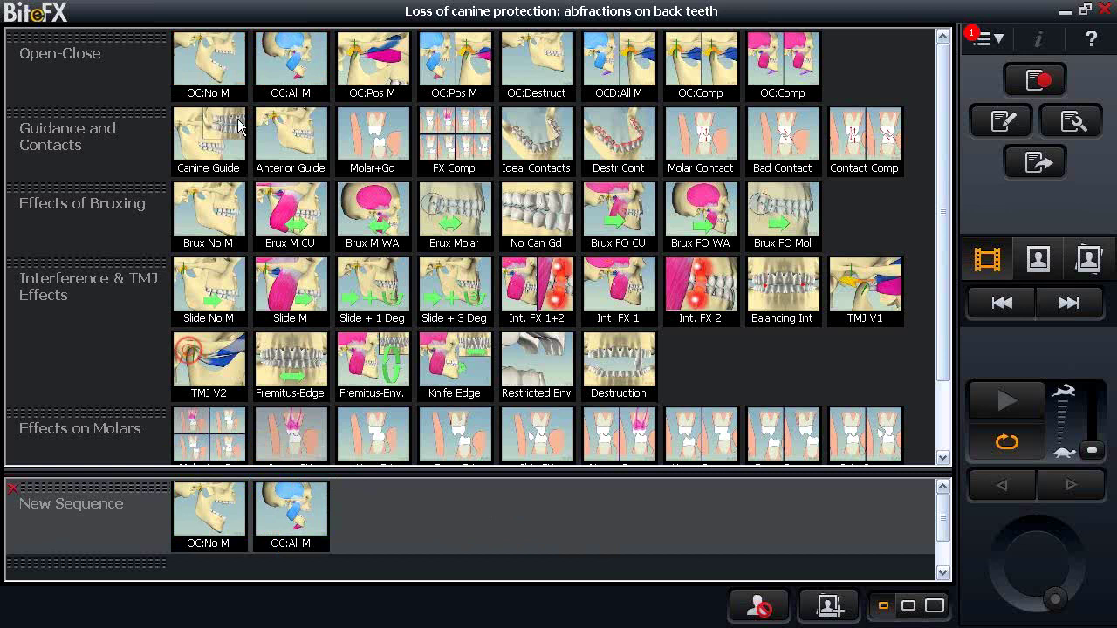
{"action": "double_click", "coordinate": [532, 152]}
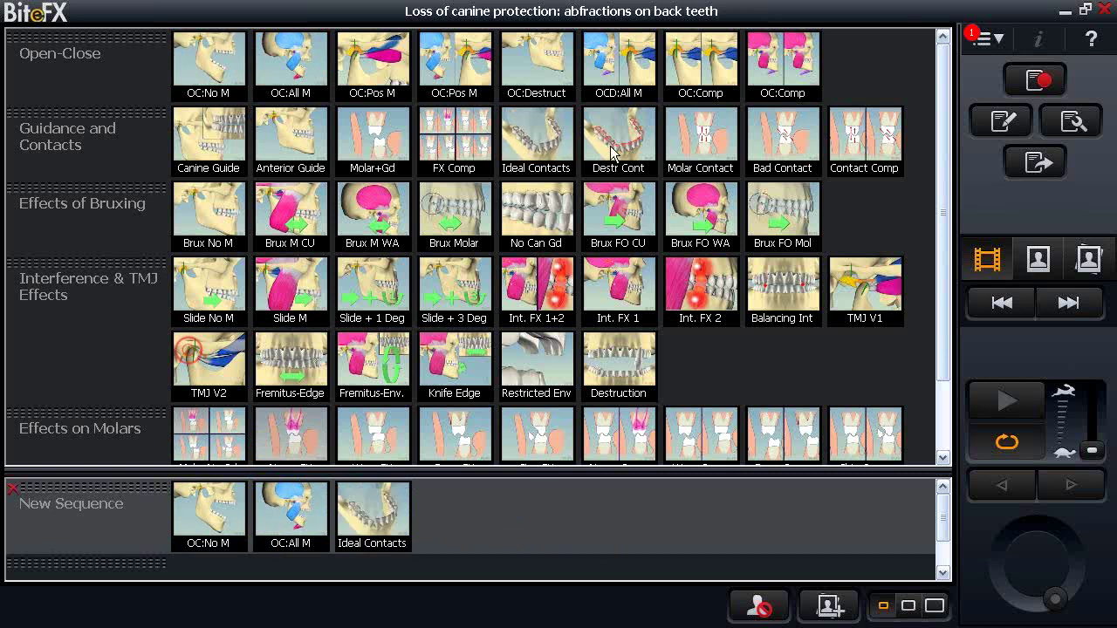
{"action": "left_click_drag", "start_coordinate": [589, 359], "coordinate": [454, 515]}
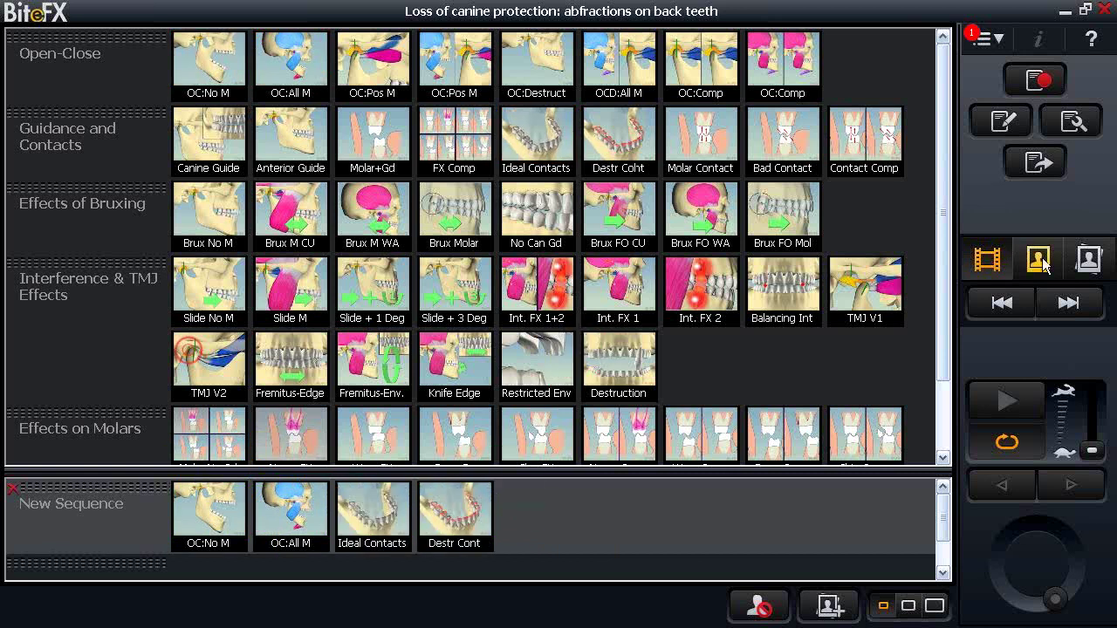
Step: Append Severe Wear 1, Severe Wear 3, Canine Guide, No Can Gd and No Canine Prot
{"action": "left_click", "coordinate": [1039, 262]}
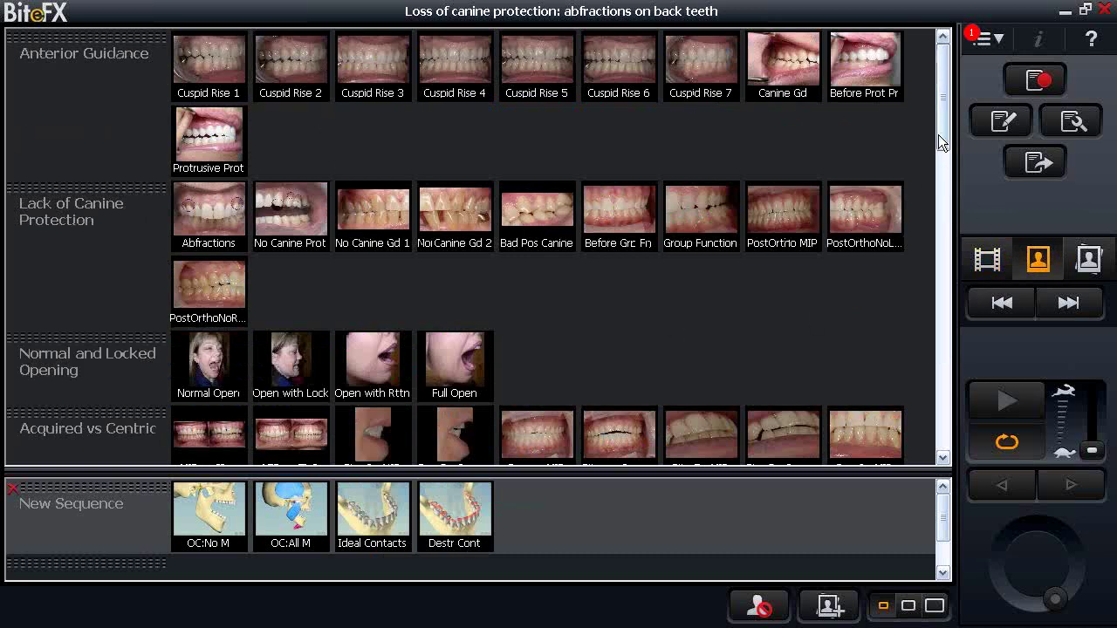
{"action": "scroll", "coordinate": [939, 135], "scroll_direction": "down", "scroll_amount": 1}
{"action": "left_click_drag", "start_coordinate": [939, 136], "coordinate": [955, 234]}
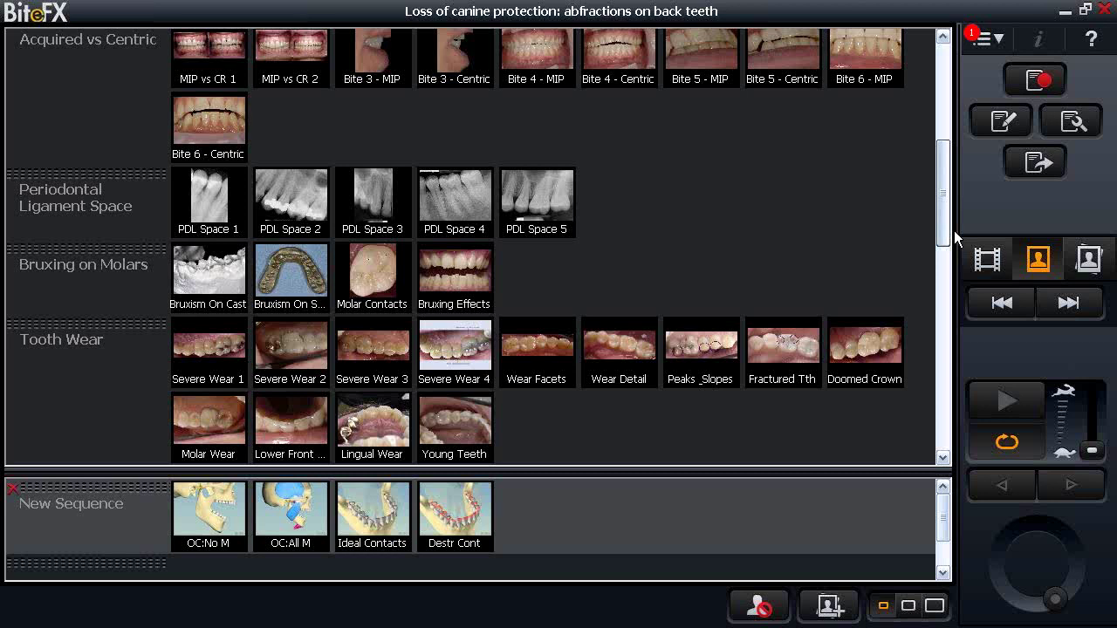
{"action": "double_click", "coordinate": [207, 345]}
{"action": "scroll", "coordinate": [368, 170], "scroll_direction": "down", "scroll_amount": 2}
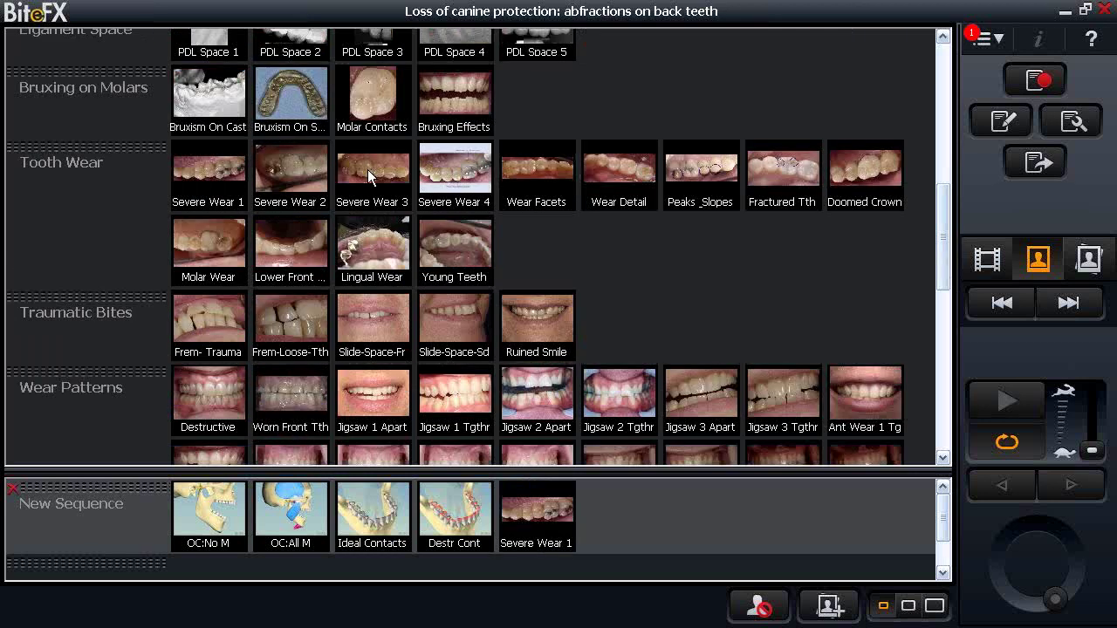
{"action": "left_click_drag", "start_coordinate": [368, 169], "coordinate": [616, 511]}
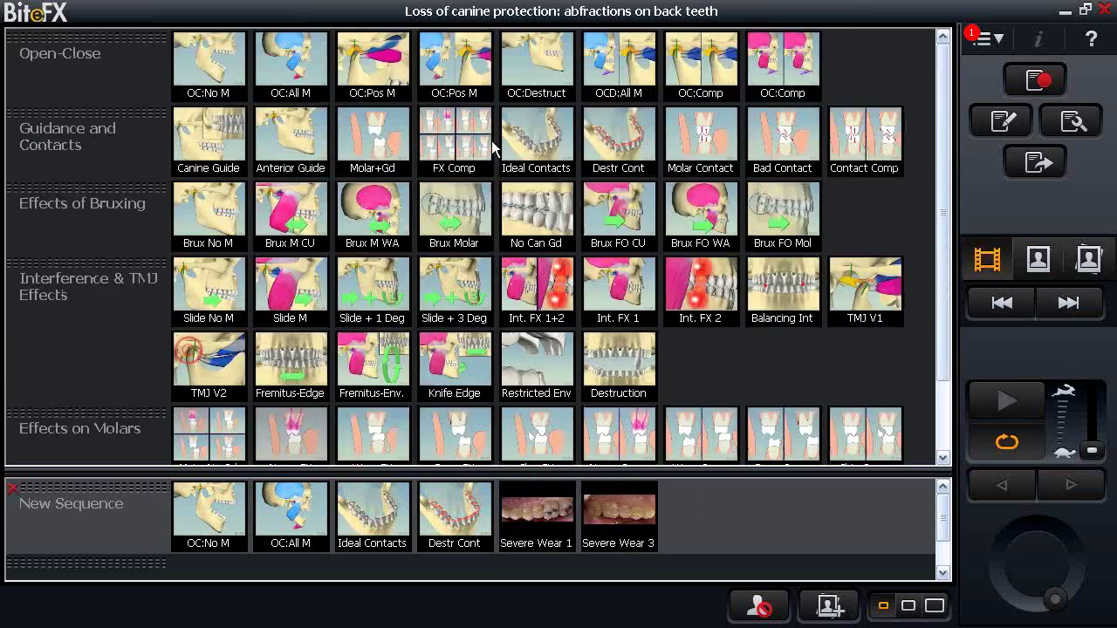
{"action": "left_click_drag", "start_coordinate": [191, 135], "coordinate": [703, 510]}
{"action": "left_click_drag", "start_coordinate": [553, 218], "coordinate": [781, 515]}
{"action": "left_click", "coordinate": [1037, 259]}
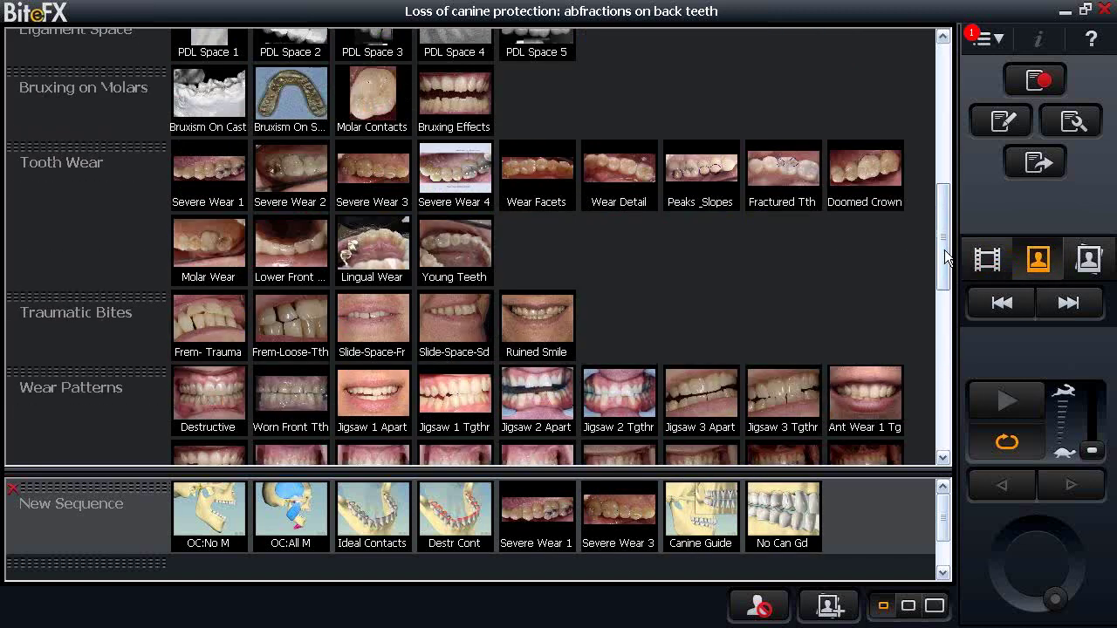
{"action": "left_click_drag", "start_coordinate": [944, 250], "coordinate": [255, 102]}
{"action": "double_click", "coordinate": [262, 122]}
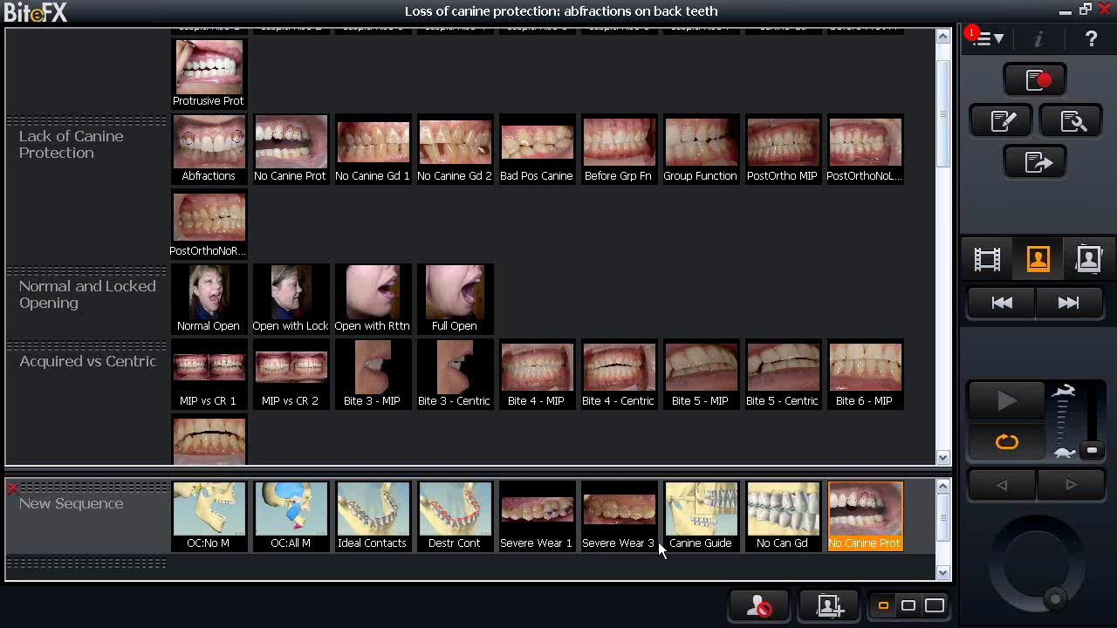
Step: Rename the New Sequence label to 'Wilson'
{"action": "double_click", "coordinate": [41, 503]}
{"action": "type", "text": "Wilso"}
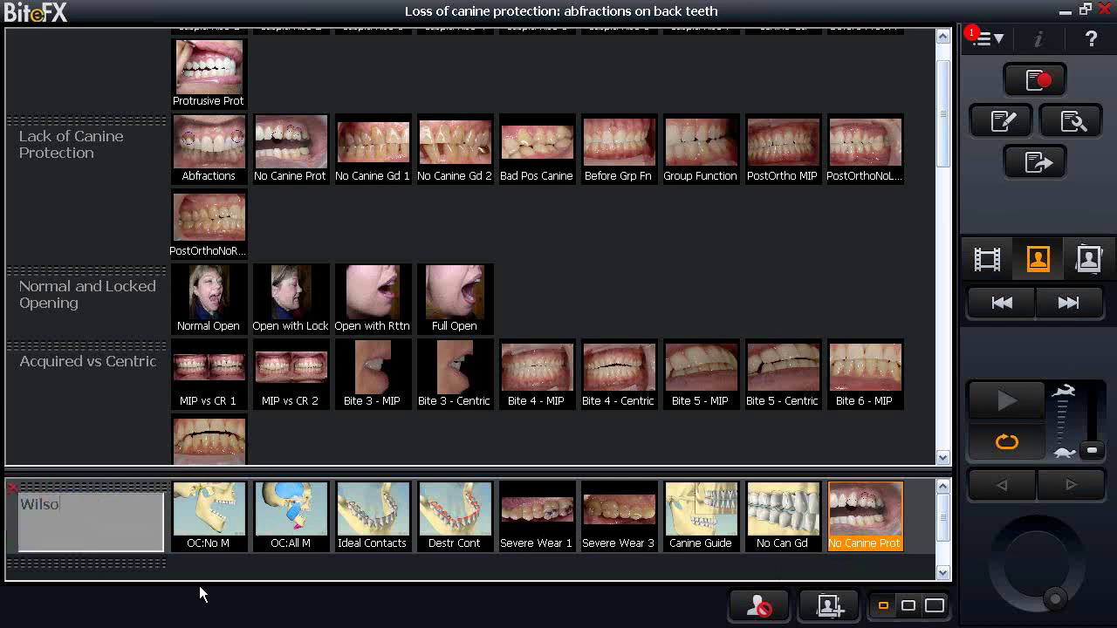
{"action": "type", "text": "n"}
{"action": "left_click", "coordinate": [373, 568]}
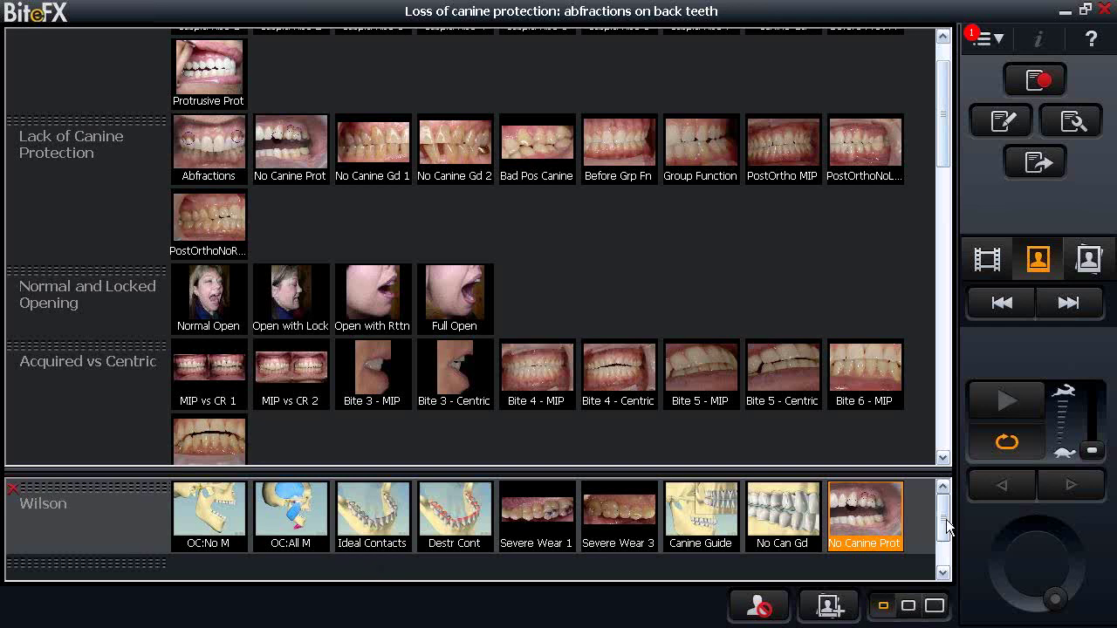
{"action": "left_click_drag", "start_coordinate": [949, 527], "coordinate": [947, 551]}
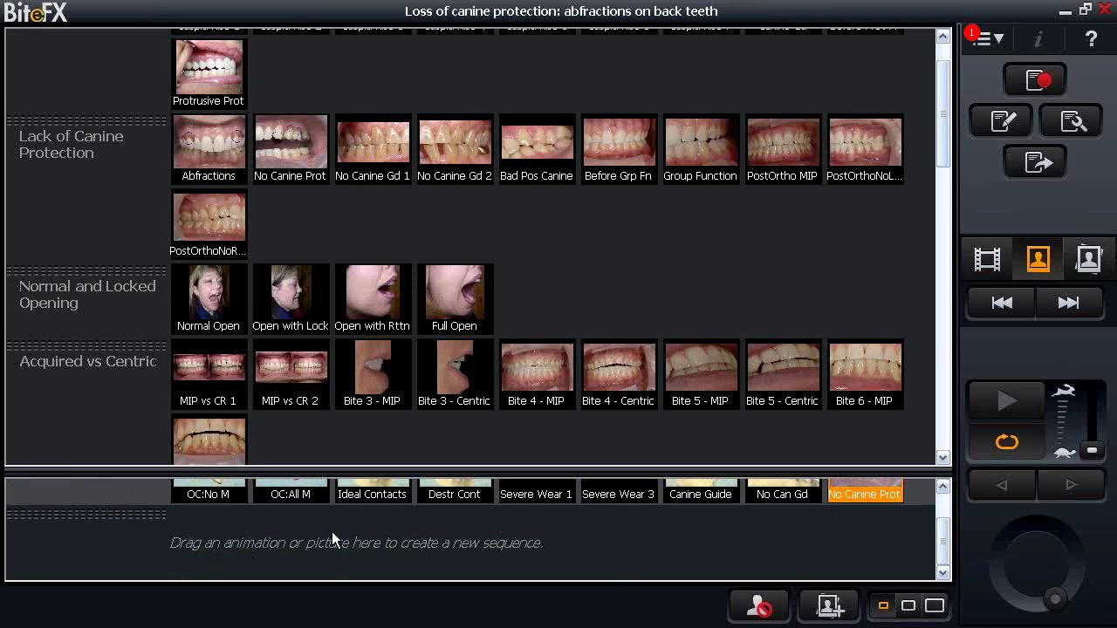
{"action": "scroll", "coordinate": [949, 530], "scroll_direction": "up", "scroll_amount": 2}
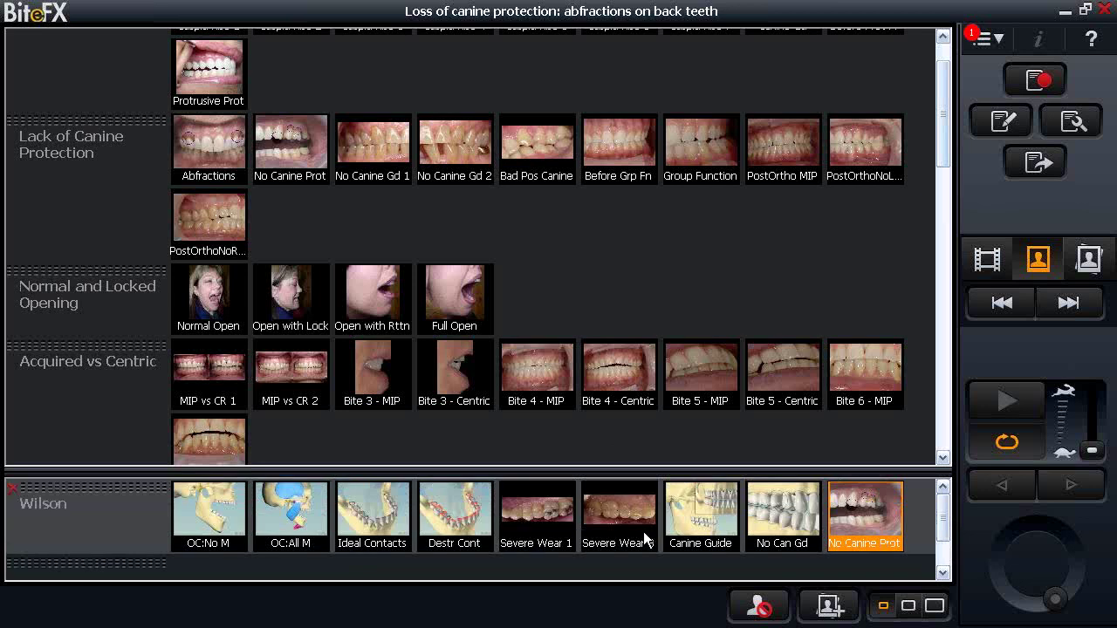